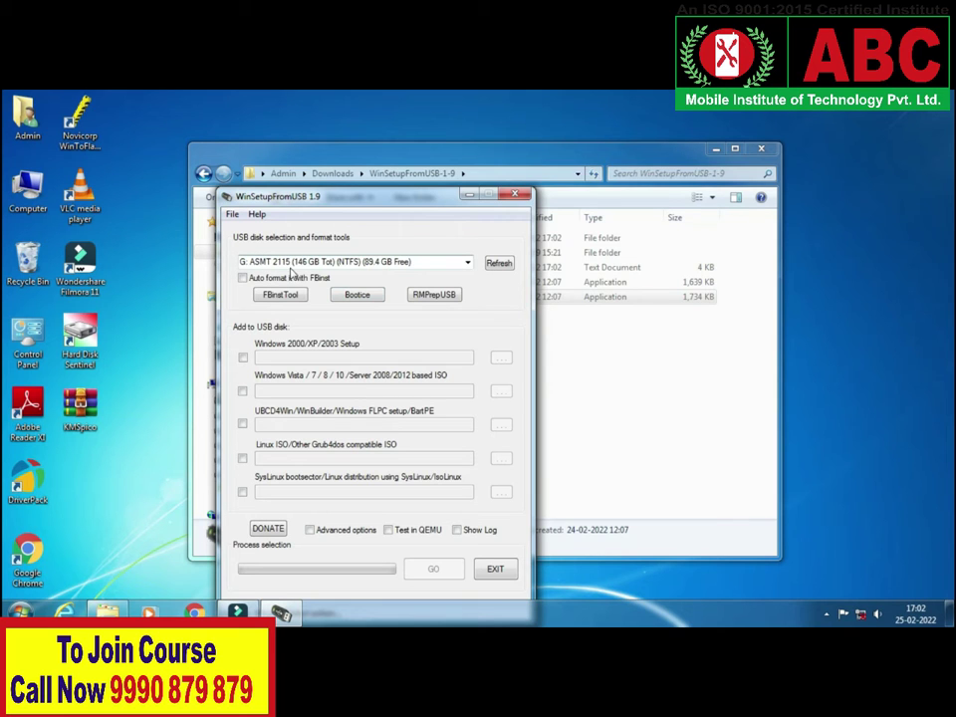
Choose the J: SanDisk Ultra drive as the target disk and set it to auto-format with FBinst as NTFS
{"action": "left_click", "coordinate": [467, 262]}
{"action": "left_click", "coordinate": [464, 263]}
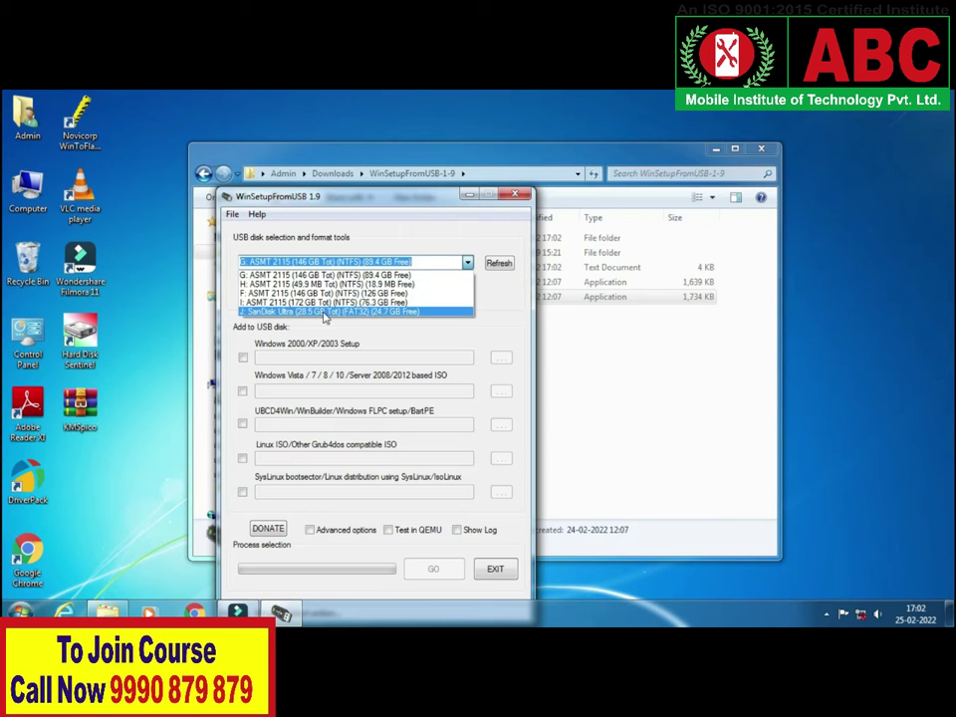
{"action": "left_click", "coordinate": [335, 311]}
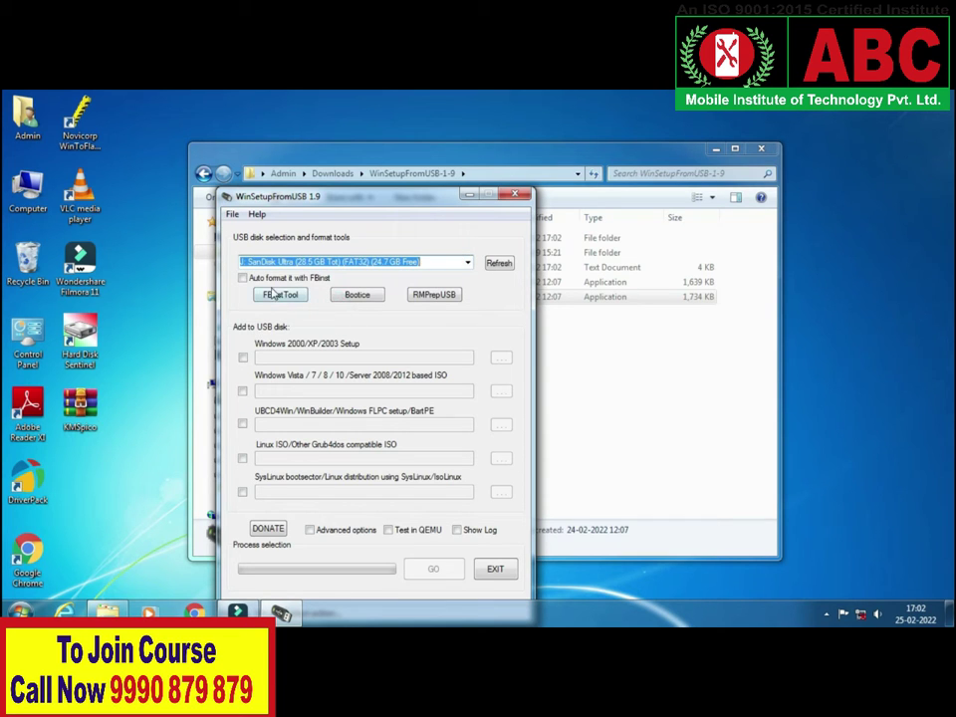
{"action": "left_click", "coordinate": [243, 279]}
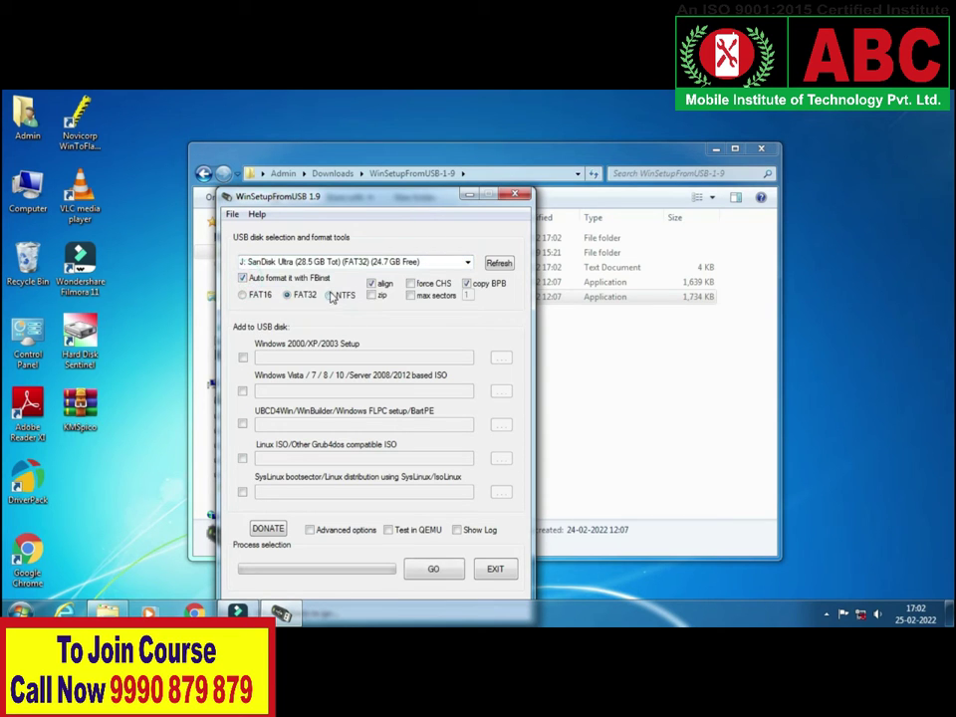
{"action": "left_click", "coordinate": [330, 297]}
Enable custom menu names for the Vista/7/8/Server source in the advanced options
{"action": "left_click", "coordinate": [310, 529]}
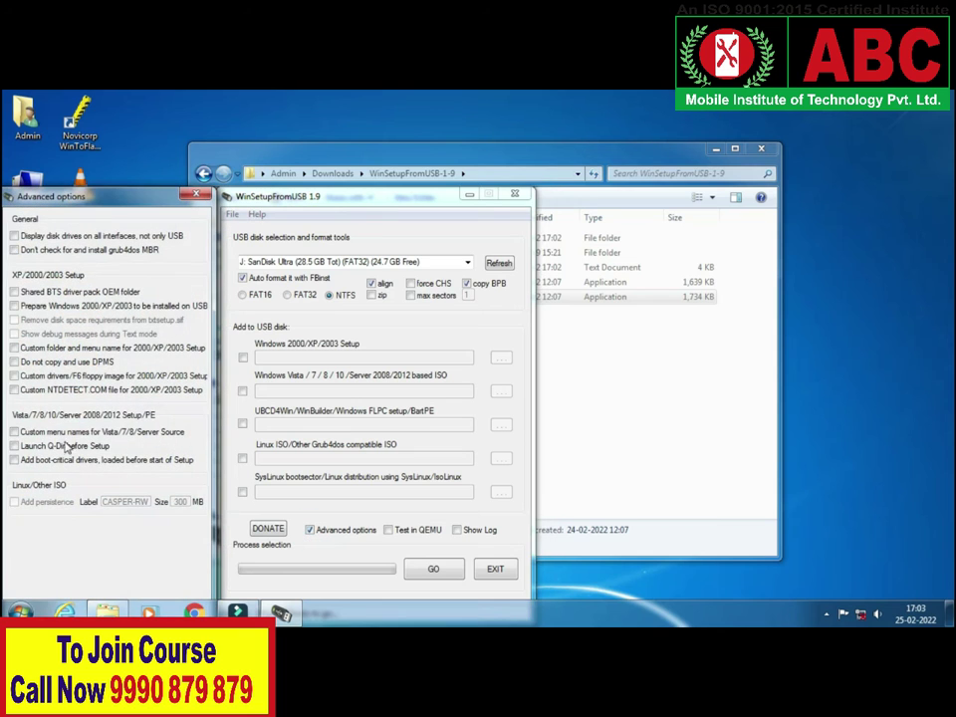
{"action": "left_click", "coordinate": [14, 433]}
{"action": "left_click", "coordinate": [196, 197]}
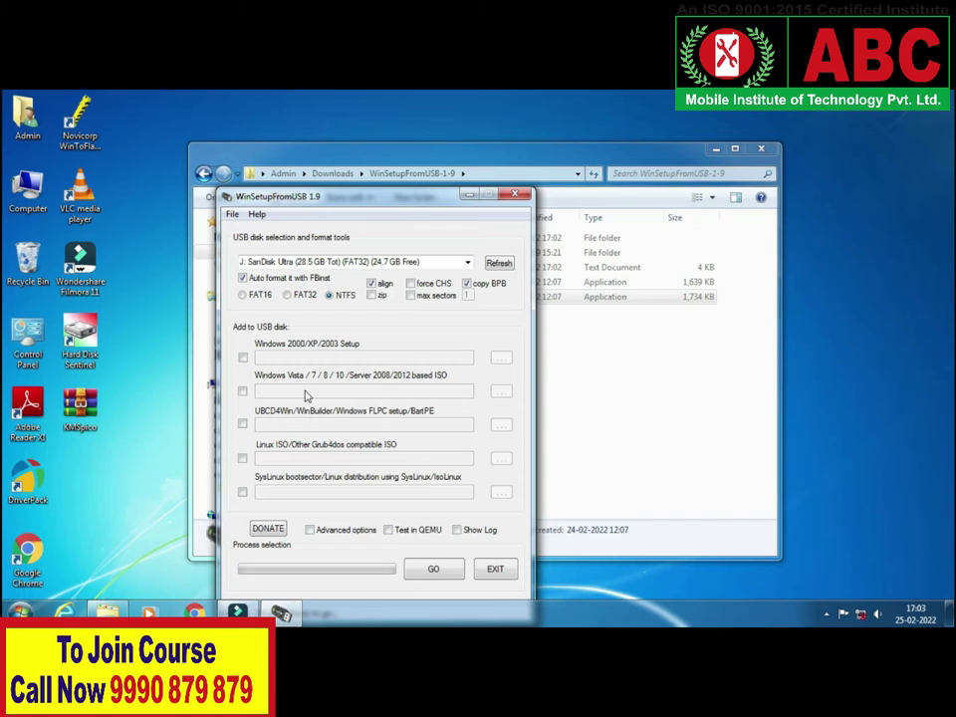
Add the WIN7ULT.6in1 ISO from Local Disk (I:) as the Windows Vista/7/8/10 source, accepting the UEFI notice
{"action": "left_click", "coordinate": [244, 390]}
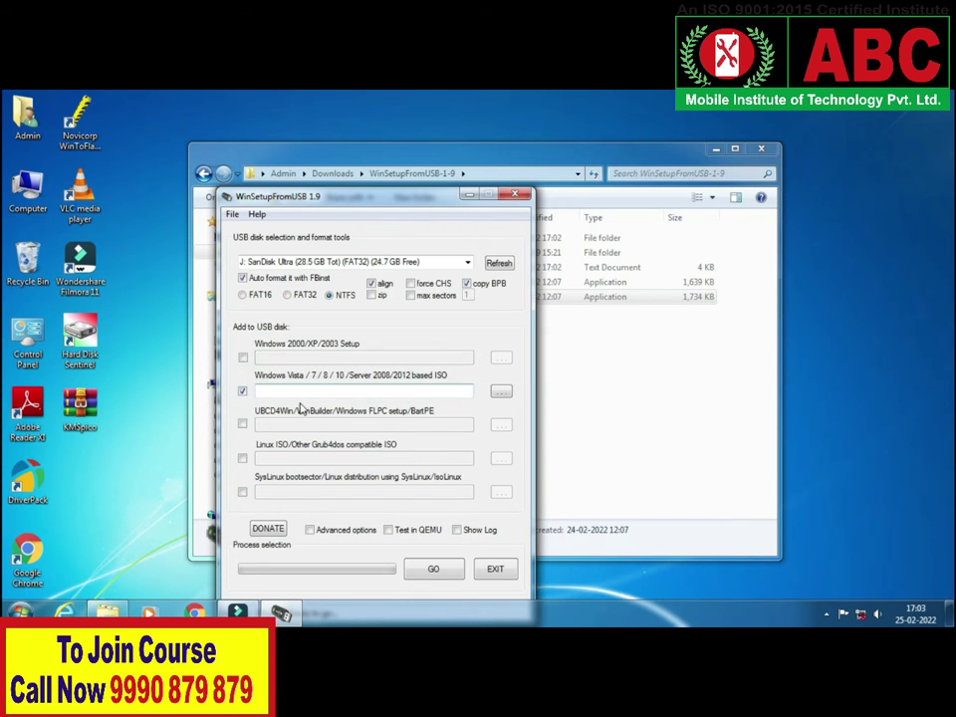
{"action": "left_click", "coordinate": [501, 390]}
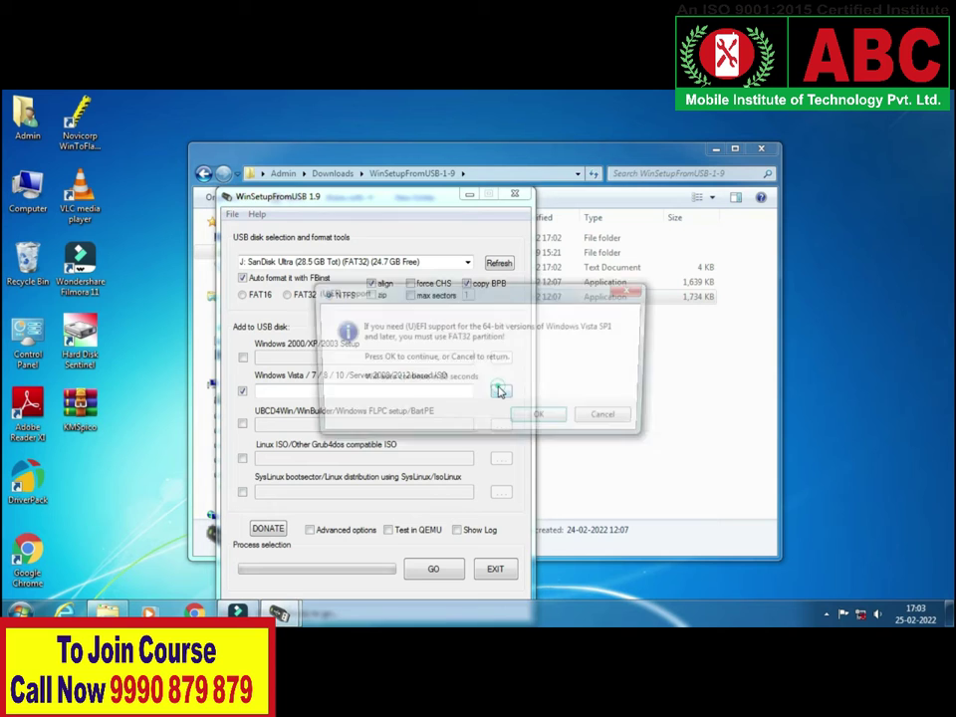
{"action": "left_click", "coordinate": [548, 422]}
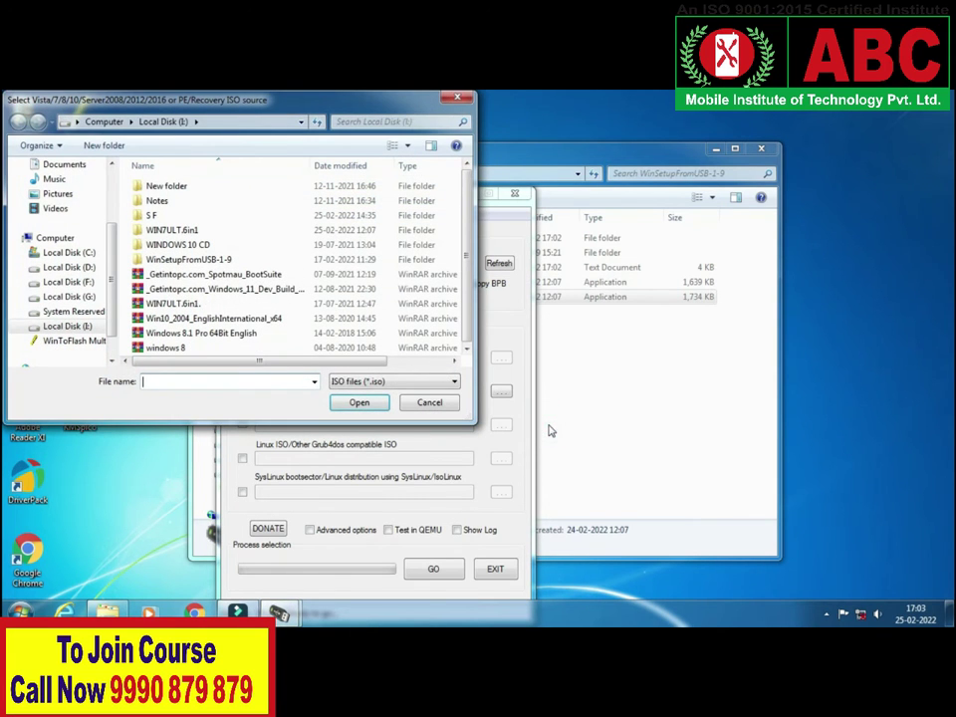
{"action": "left_click", "coordinate": [204, 306]}
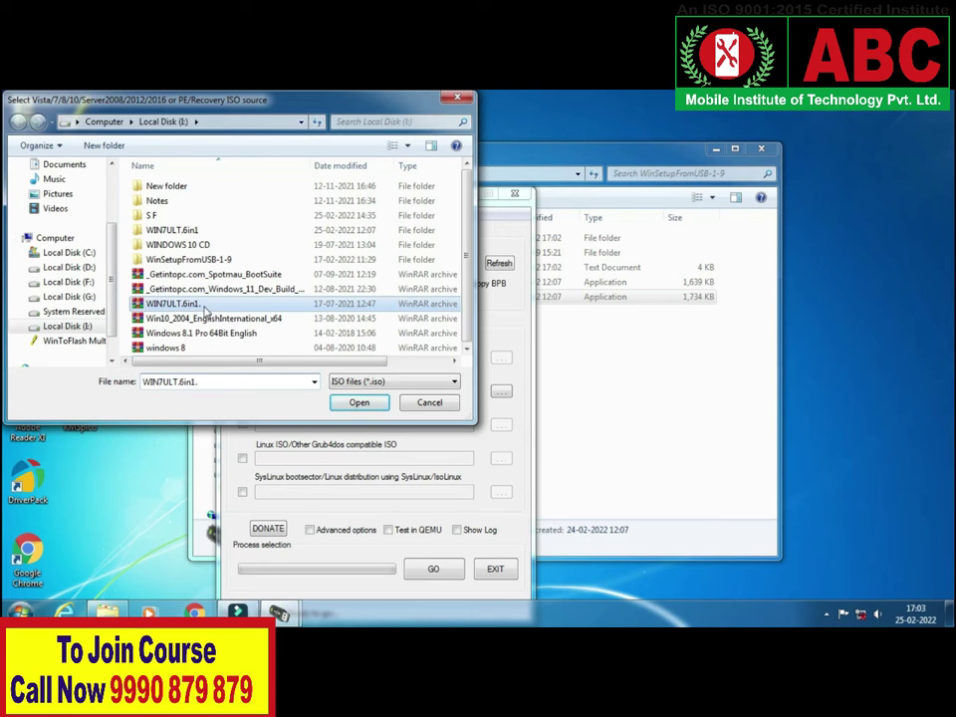
{"action": "left_click", "coordinate": [360, 403]}
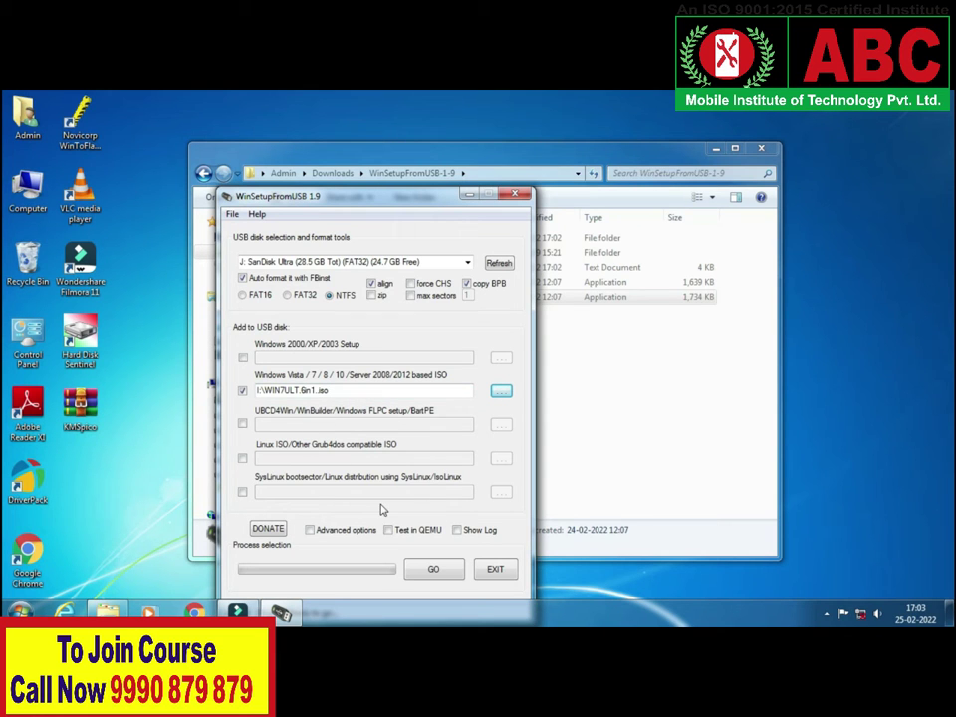
Start writing the USB disk and accept both warnings about erasing and repartitioning the SanDisk drive
{"action": "left_click", "coordinate": [434, 568]}
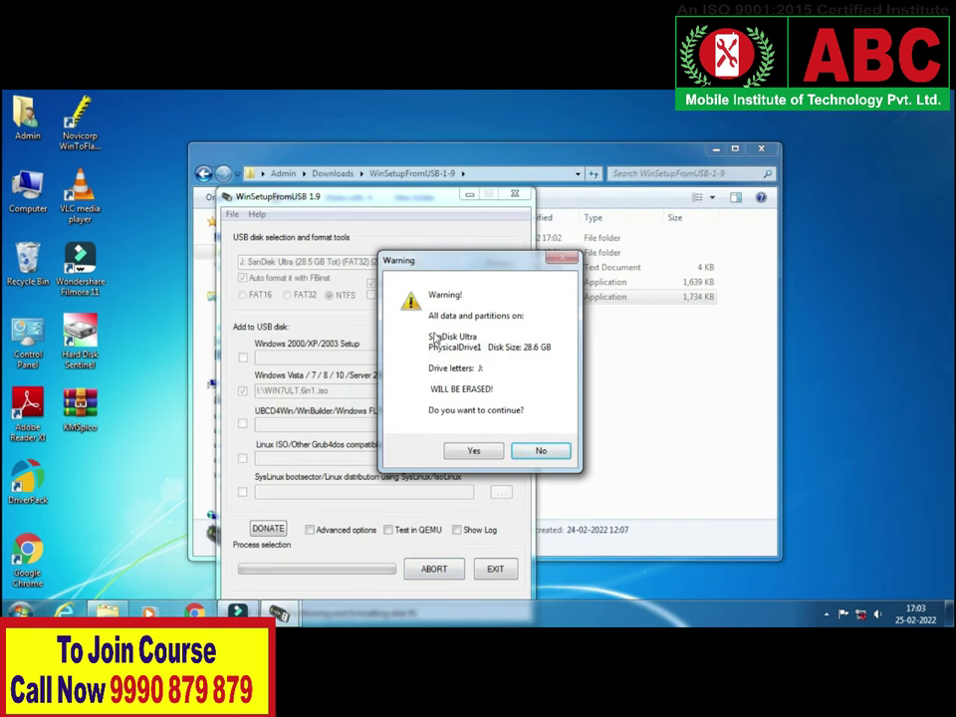
{"action": "left_click", "coordinate": [472, 451]}
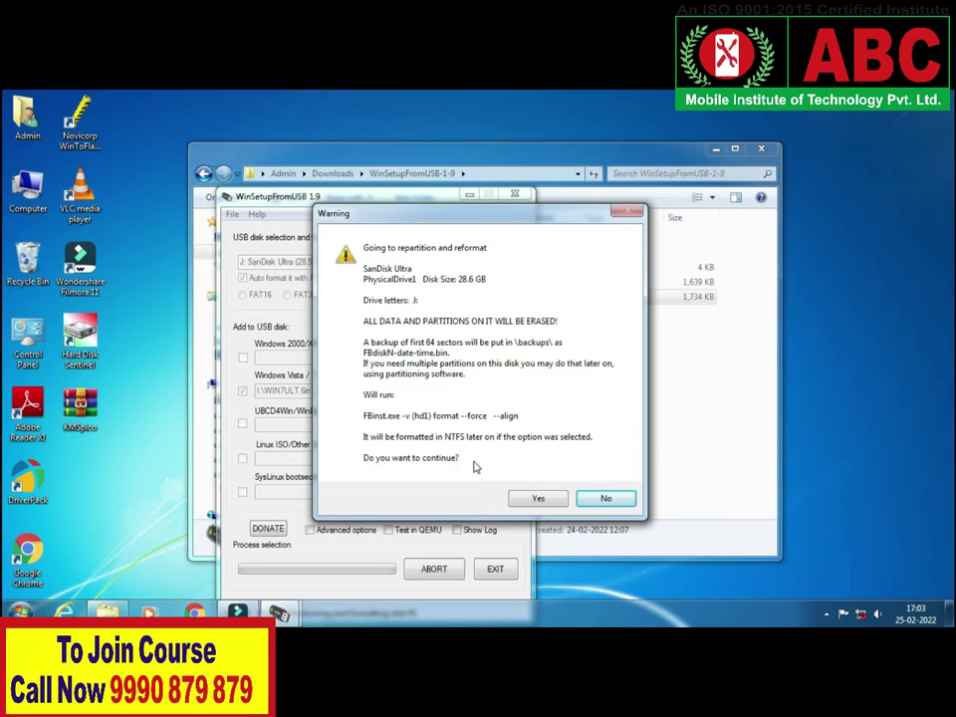
{"action": "left_click", "coordinate": [538, 497]}
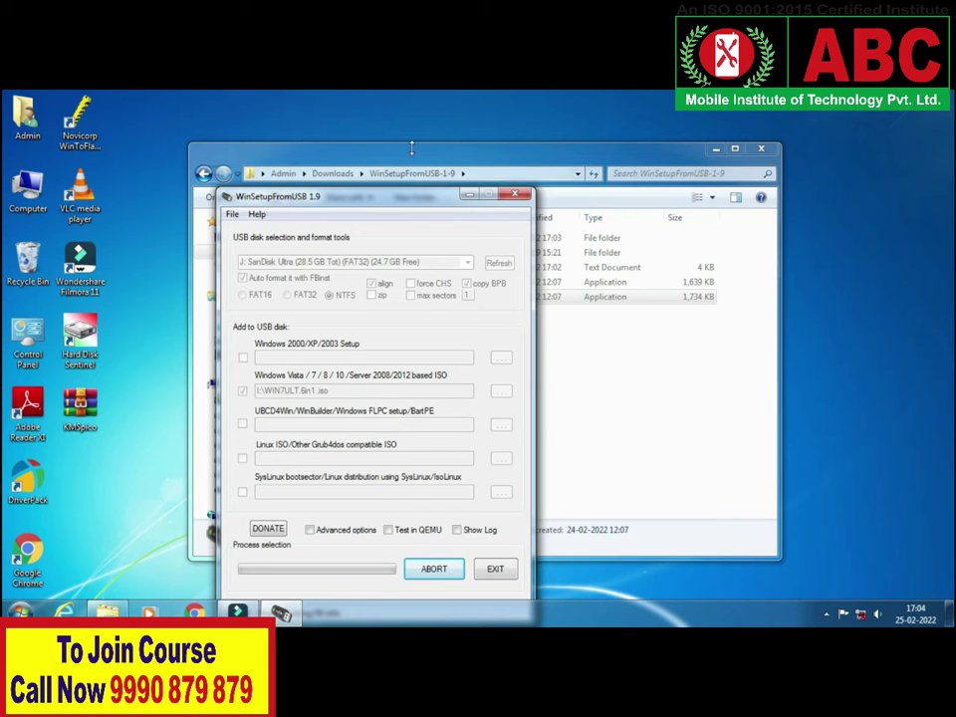
{"action": "left_click_drag", "start_coordinate": [399, 202], "coordinate": [403, 145]}
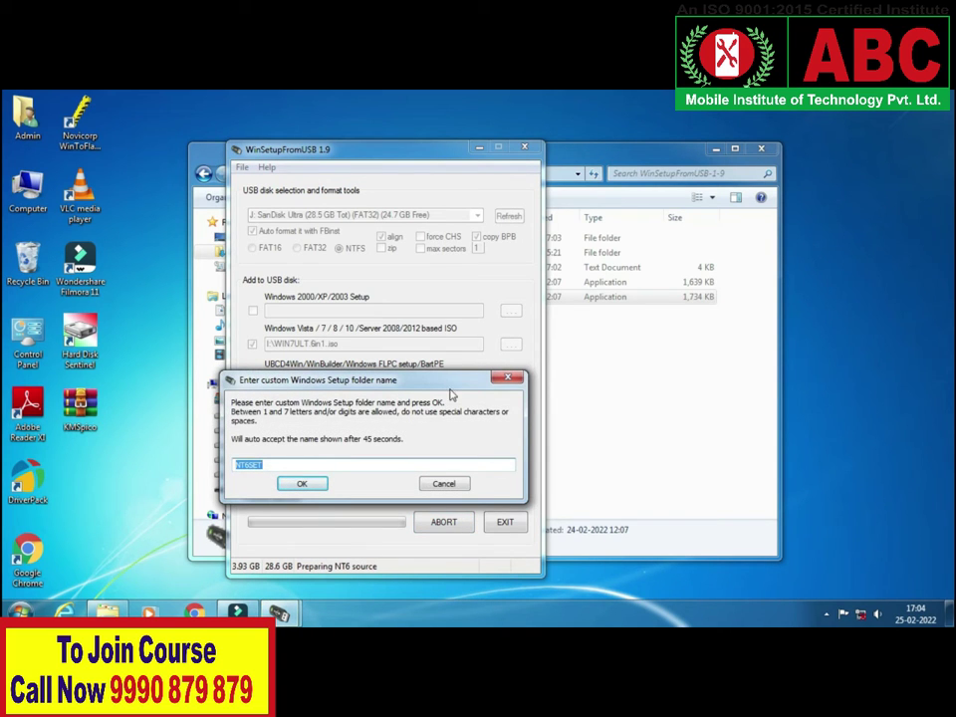
Name the setup folder "windows" and the boot menu entry "windows 7", and acknowledge the completed job
{"action": "type", "text": "windows"}
{"action": "left_click", "coordinate": [307, 483]}
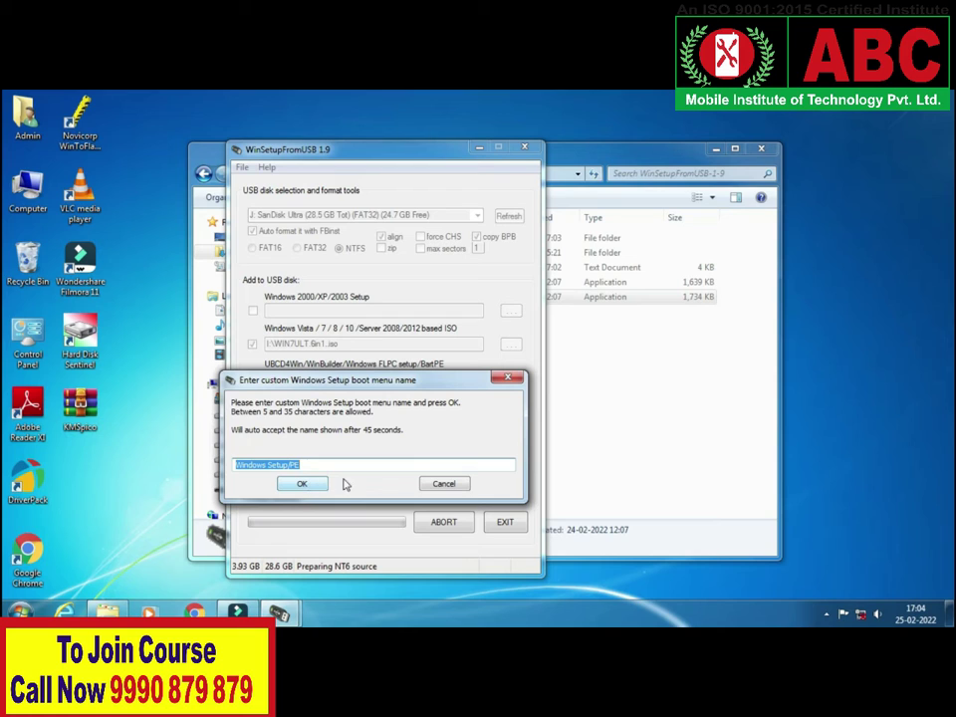
{"action": "type", "text": "windows 7"}
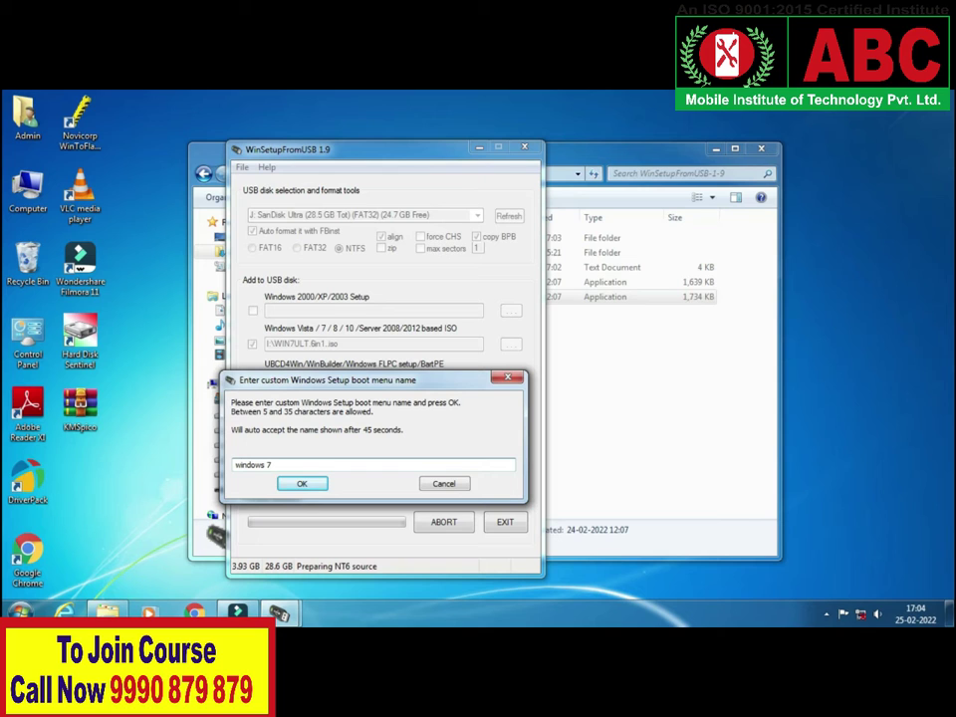
{"action": "left_click", "coordinate": [308, 484]}
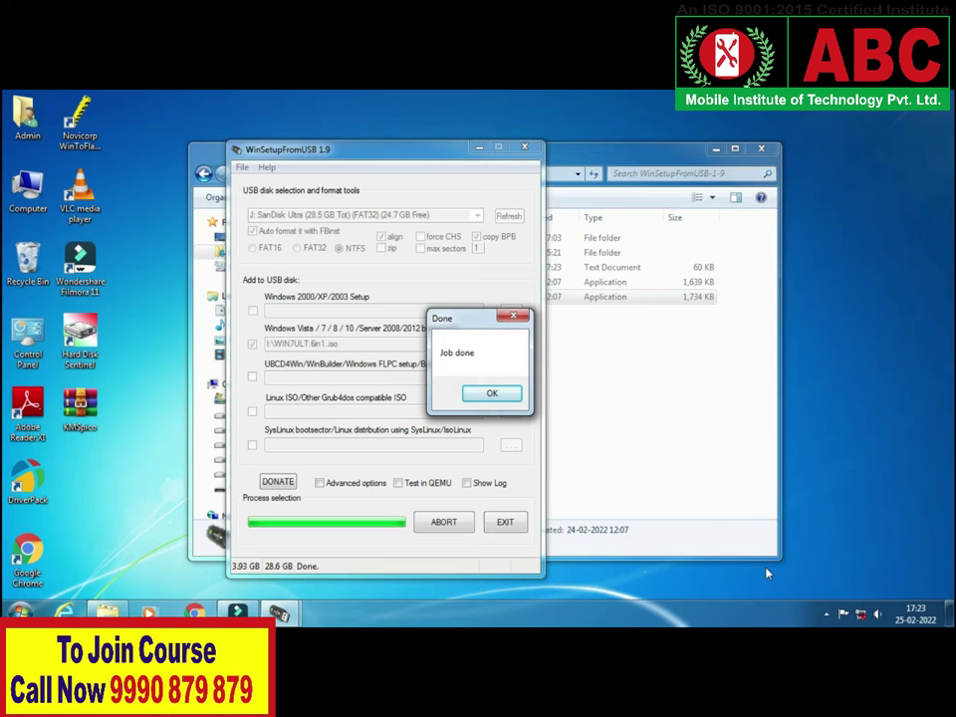
{"action": "left_click", "coordinate": [475, 395]}
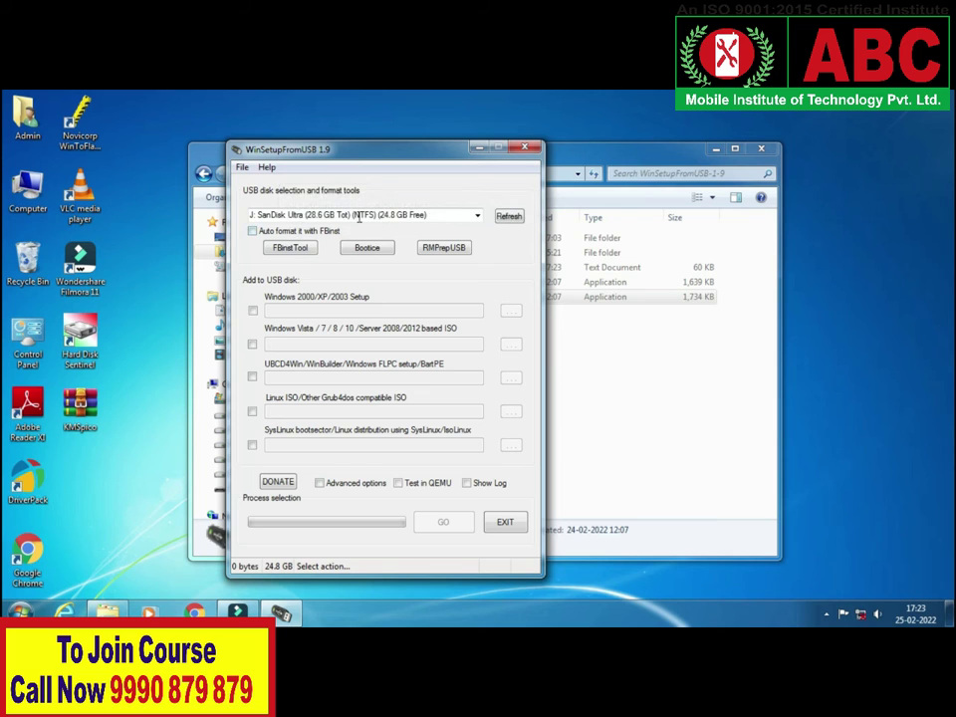
Turn on custom menu names for the Vista/7/8/Server source again for the second Windows image
{"action": "left_click", "coordinate": [320, 484]}
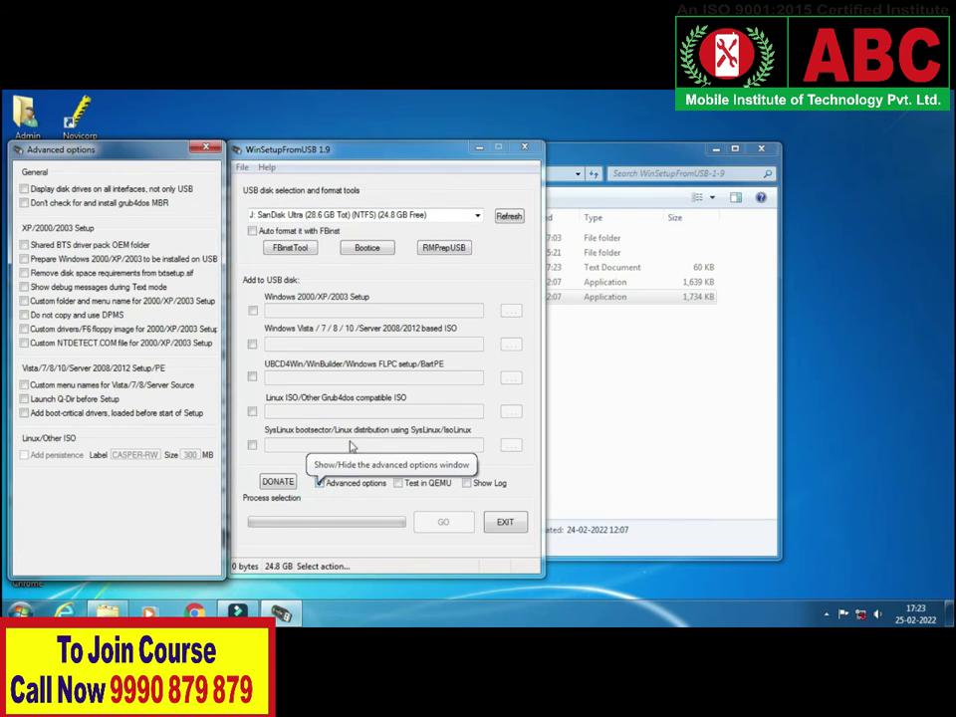
{"action": "left_click", "coordinate": [23, 387]}
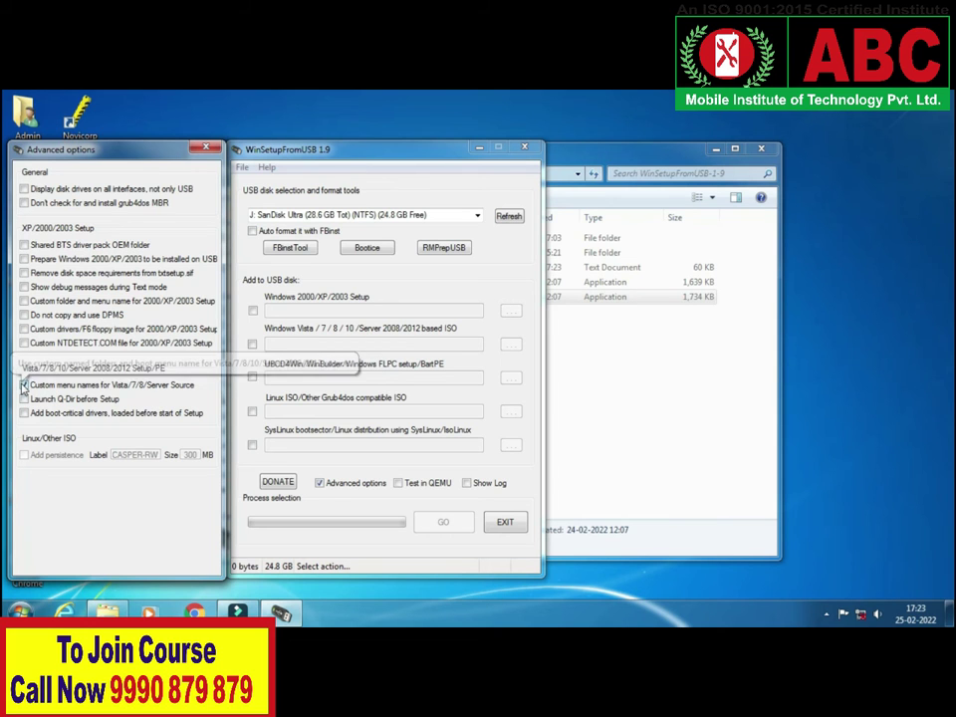
{"action": "left_click", "coordinate": [208, 153]}
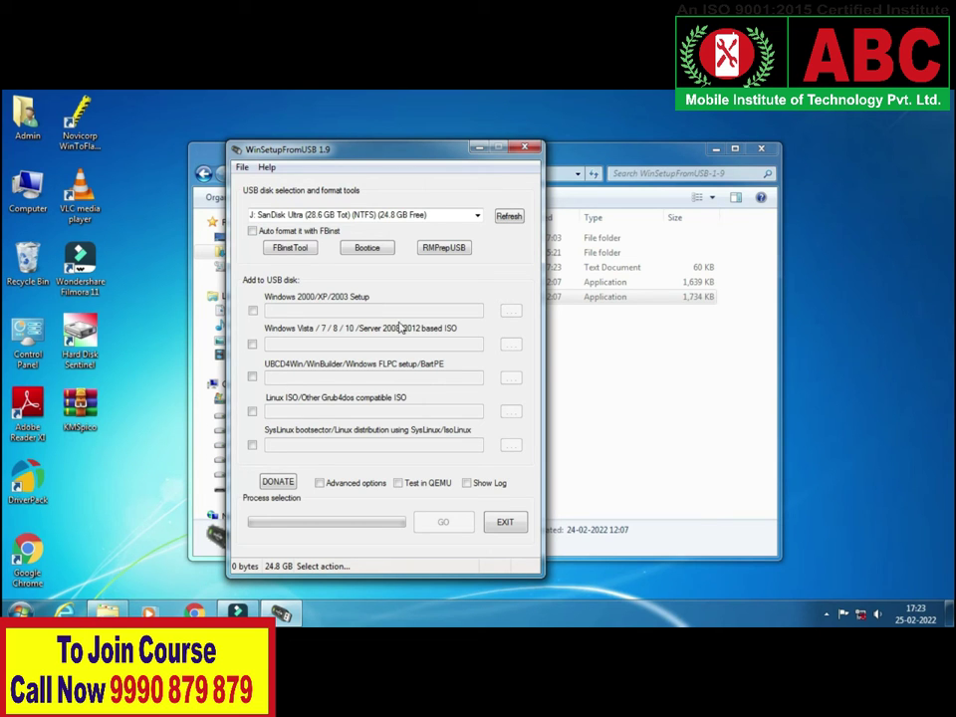
Add the Windows 8.1 Pro 64Bit English ISO as the Windows Vista/7/8/10 source, without auto-formatting the disk
{"action": "left_click", "coordinate": [252, 344]}
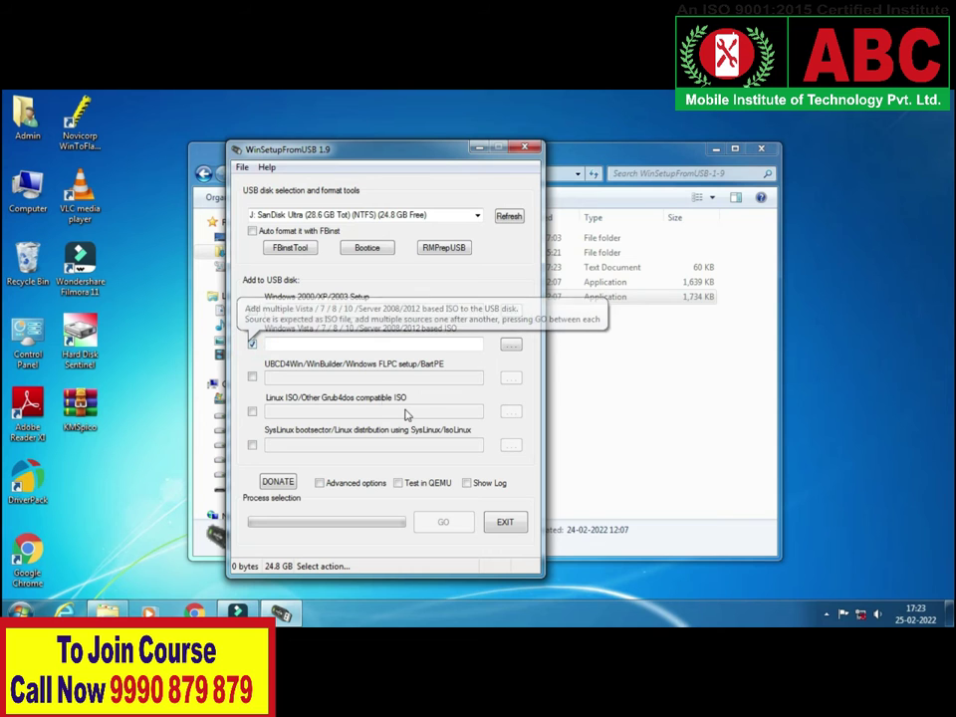
{"action": "left_click", "coordinate": [508, 347]}
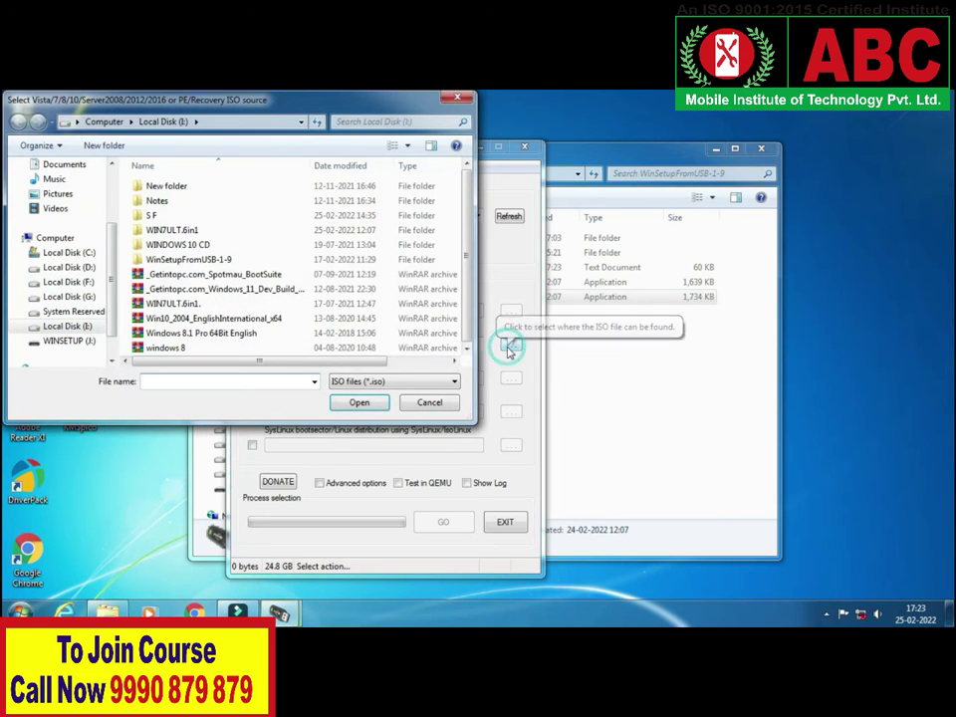
{"action": "left_click", "coordinate": [213, 334]}
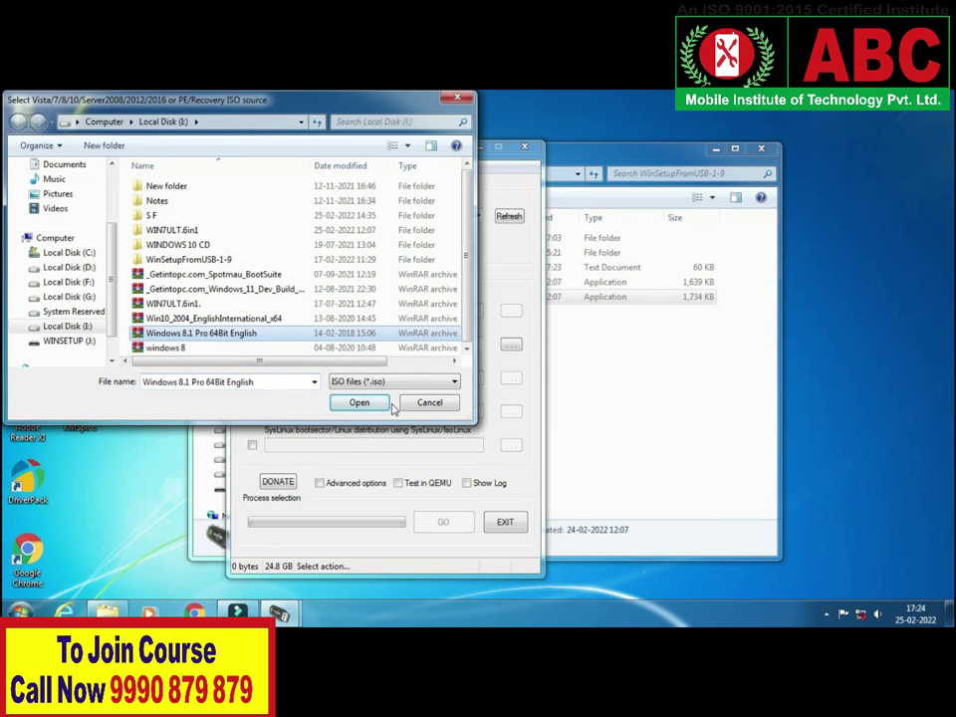
{"action": "left_click", "coordinate": [359, 403]}
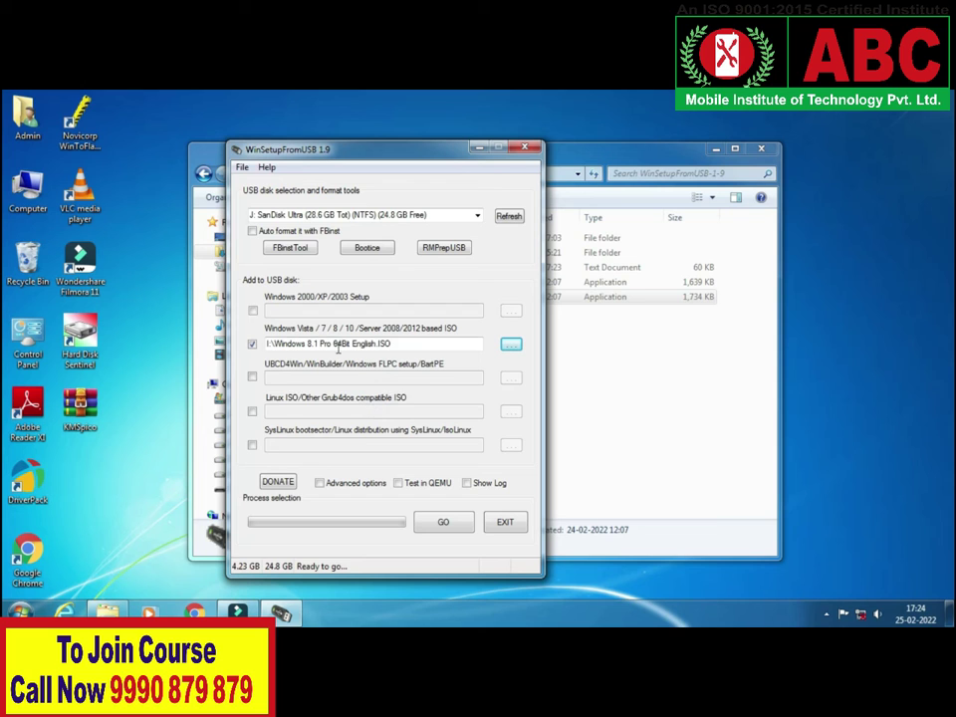
Write the Windows 8.1 image to the USB disk with a custom setup folder name and the boot menu name "windows 8.1"
{"action": "left_click", "coordinate": [458, 534]}
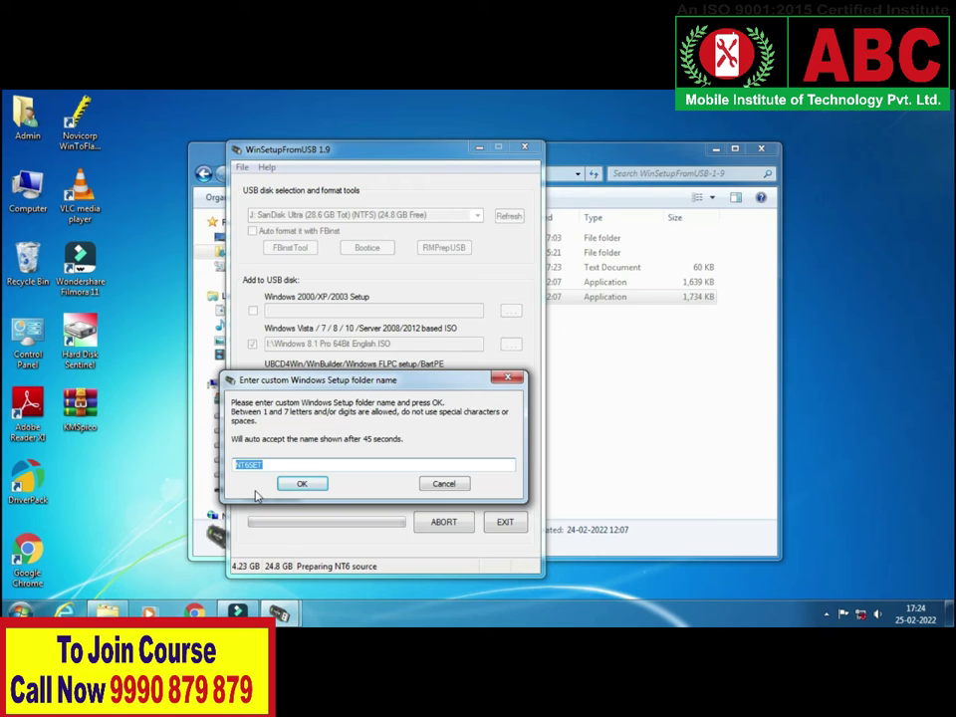
{"action": "type", "text": "wu"}
{"action": "type", "text": "nd"}
{"action": "left_click", "coordinate": [311, 485]}
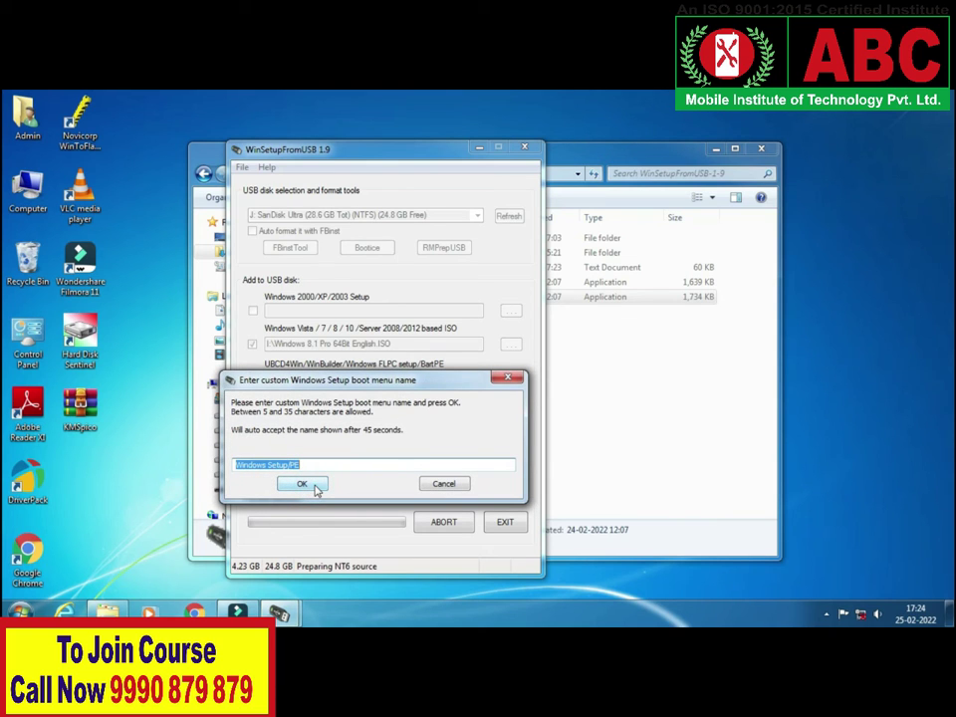
{"action": "type", "text": "windows 8."}
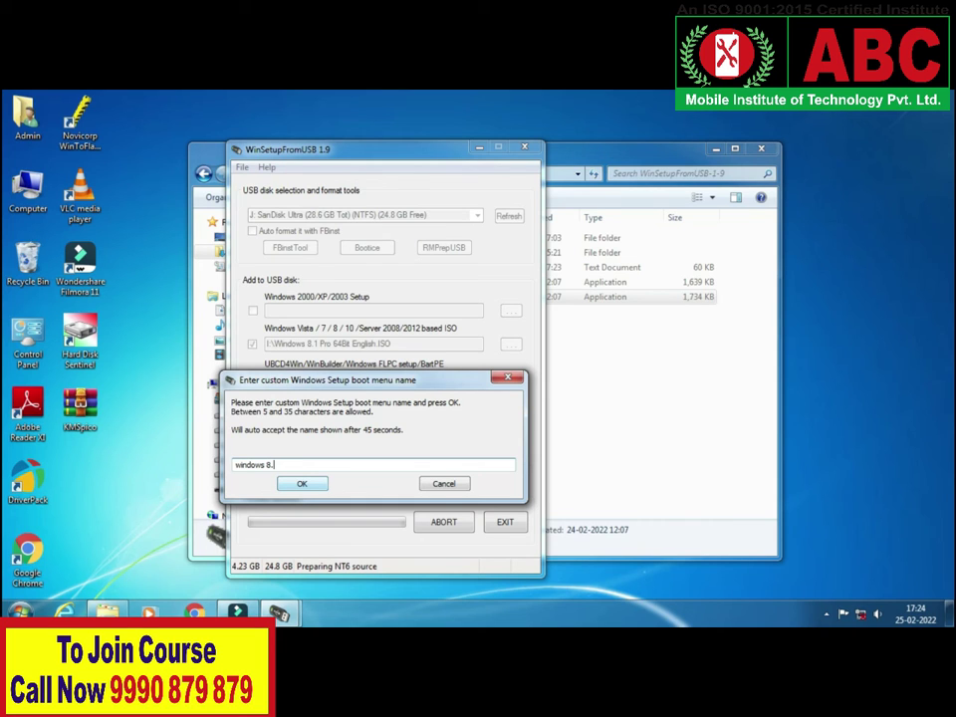
{"action": "type", "text": "1"}
{"action": "left_click", "coordinate": [315, 485]}
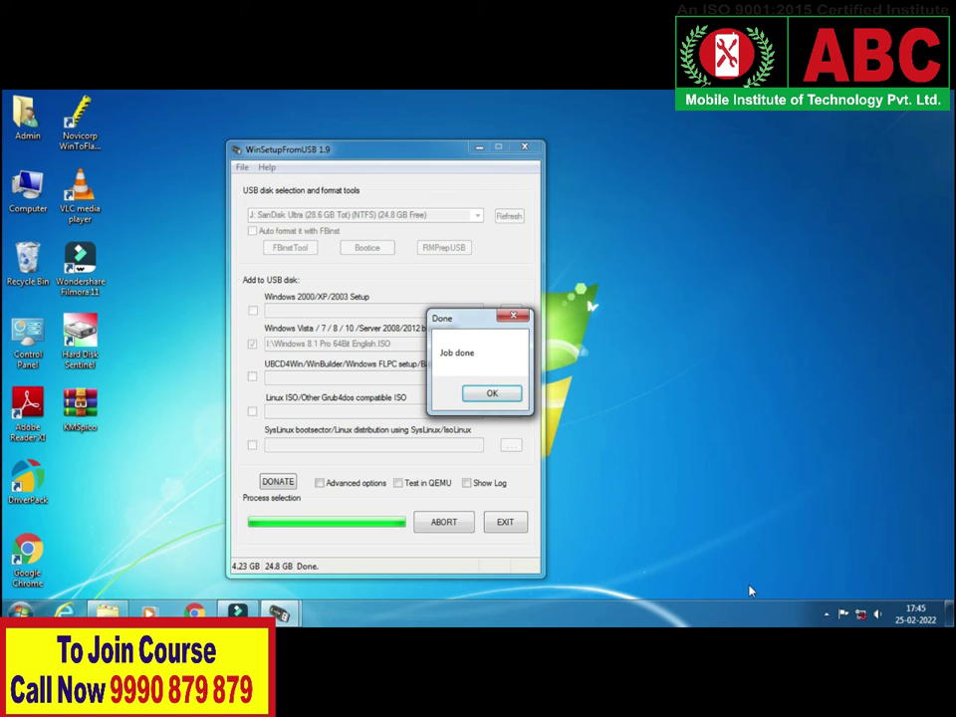
{"action": "left_click", "coordinate": [484, 398]}
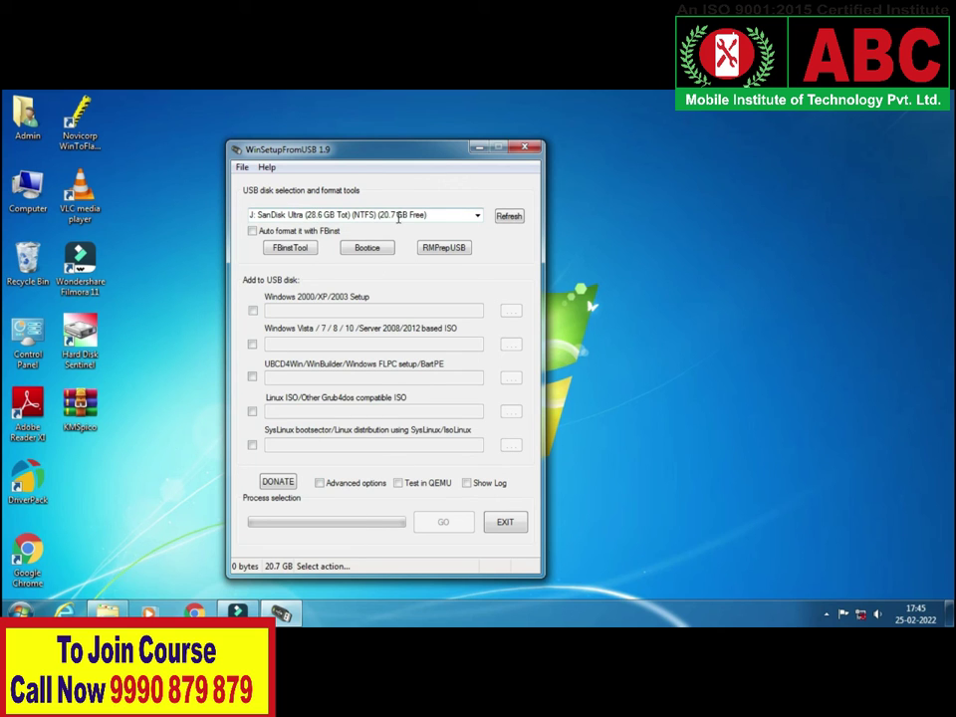
Re-enable custom menu names for the Vista/7/8/Server source for the third Windows image
{"action": "left_click", "coordinate": [319, 483]}
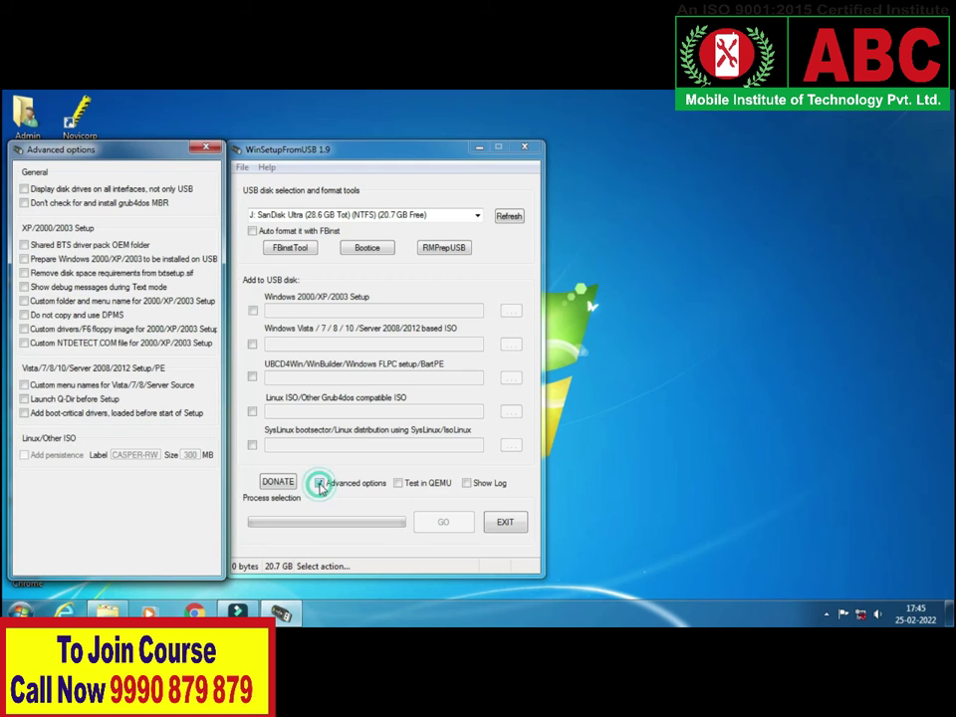
{"action": "left_click", "coordinate": [23, 385]}
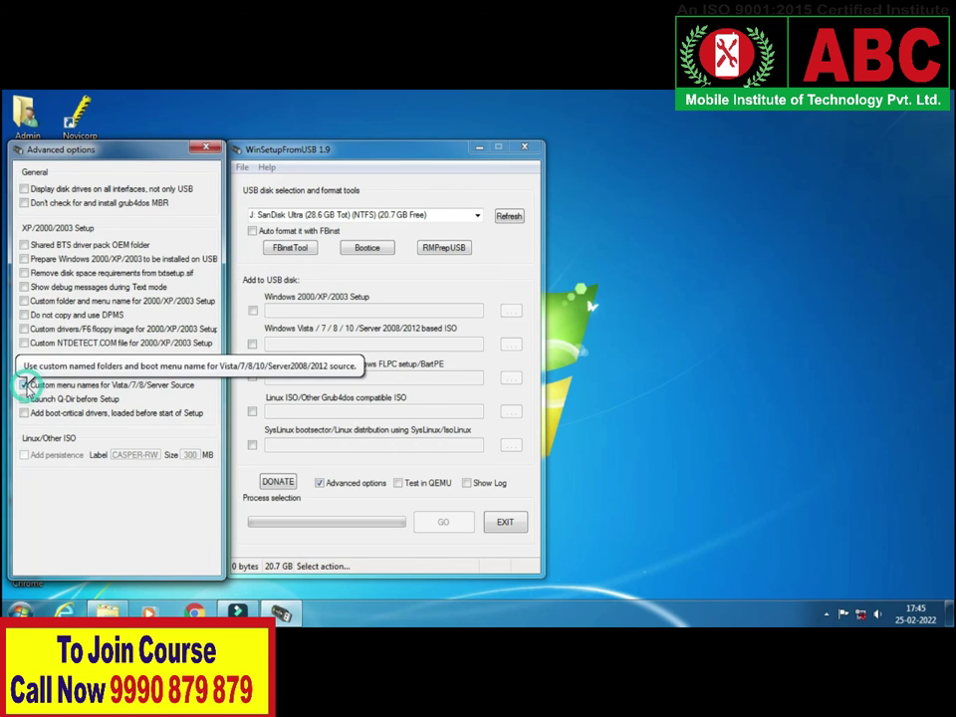
{"action": "left_click", "coordinate": [207, 148]}
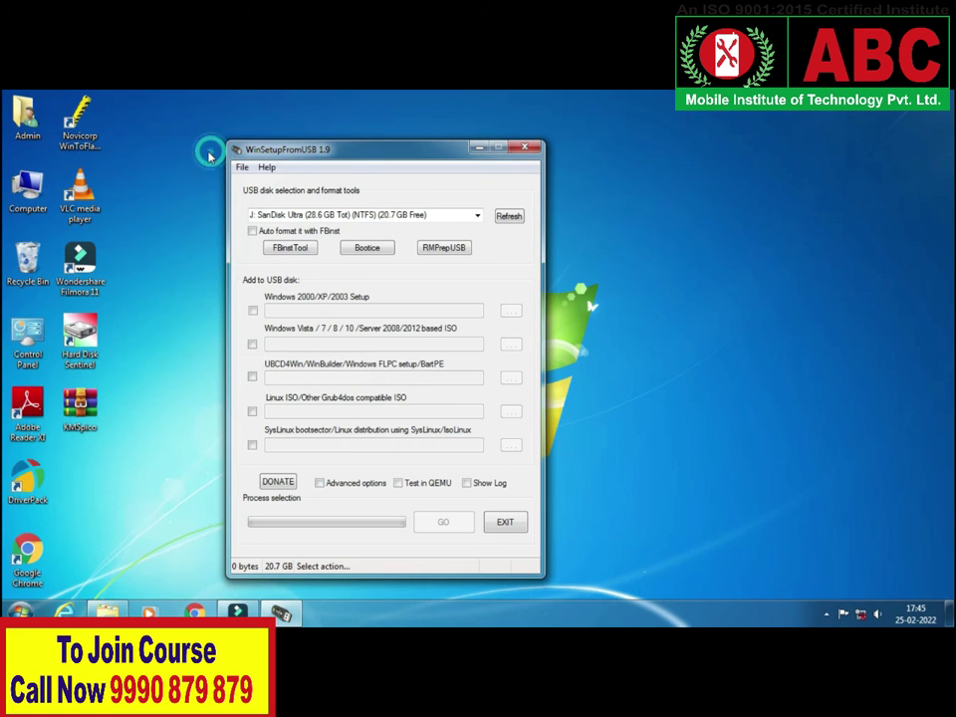
Add the Win10_2004_EnglishInternational_x64 ISO from Local Disk (I:) as the Windows Vista/7/8/10 source
{"action": "left_click", "coordinate": [252, 343]}
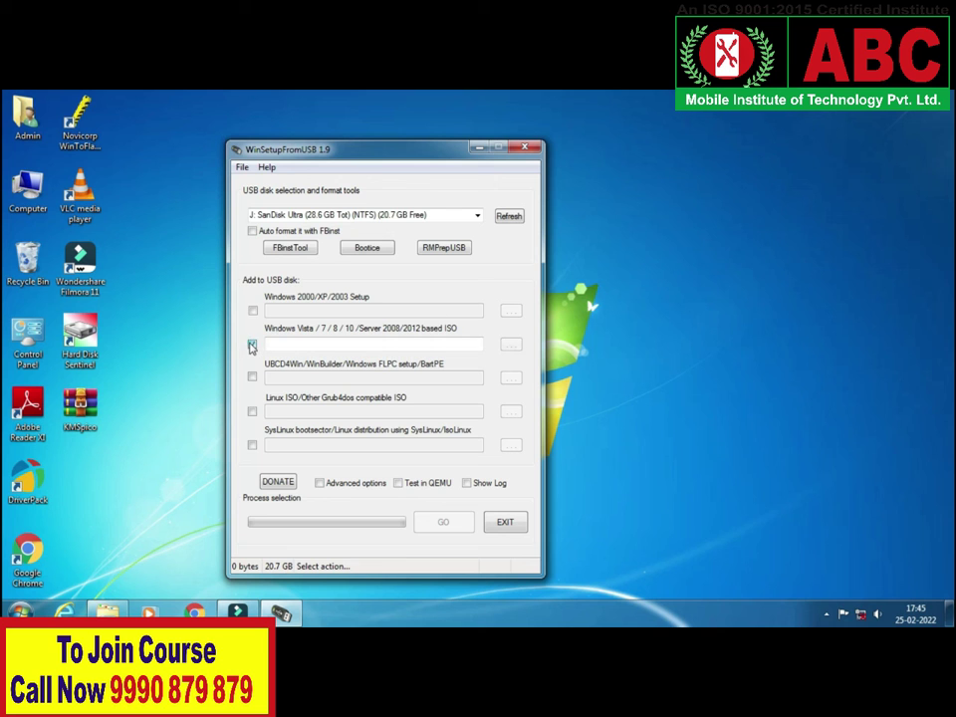
{"action": "left_click", "coordinate": [510, 344]}
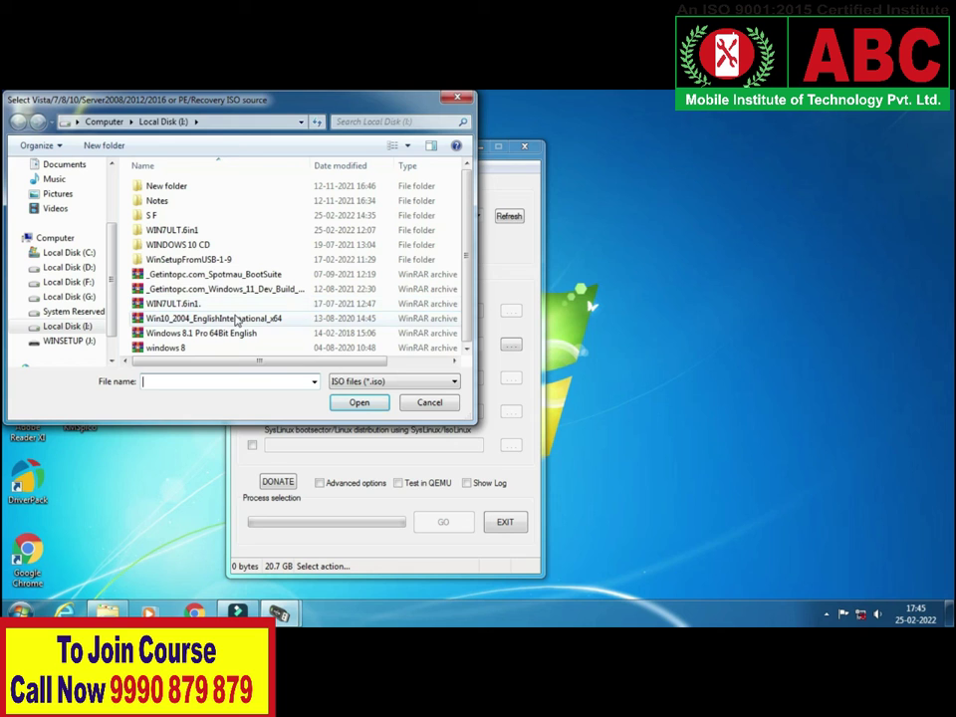
{"action": "left_click", "coordinate": [235, 318]}
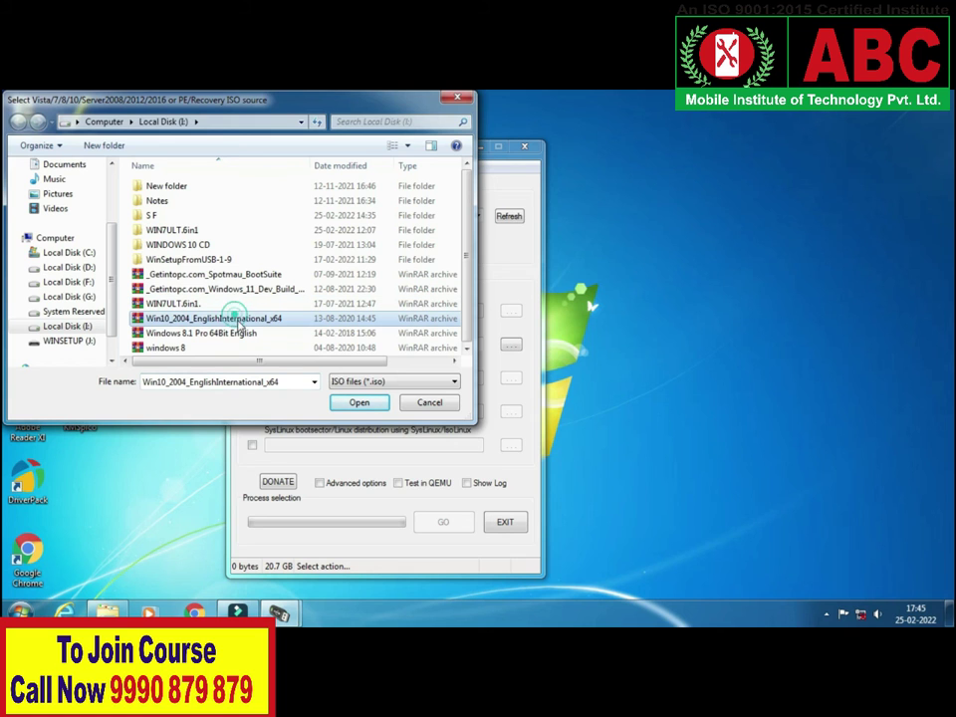
{"action": "left_click", "coordinate": [358, 401]}
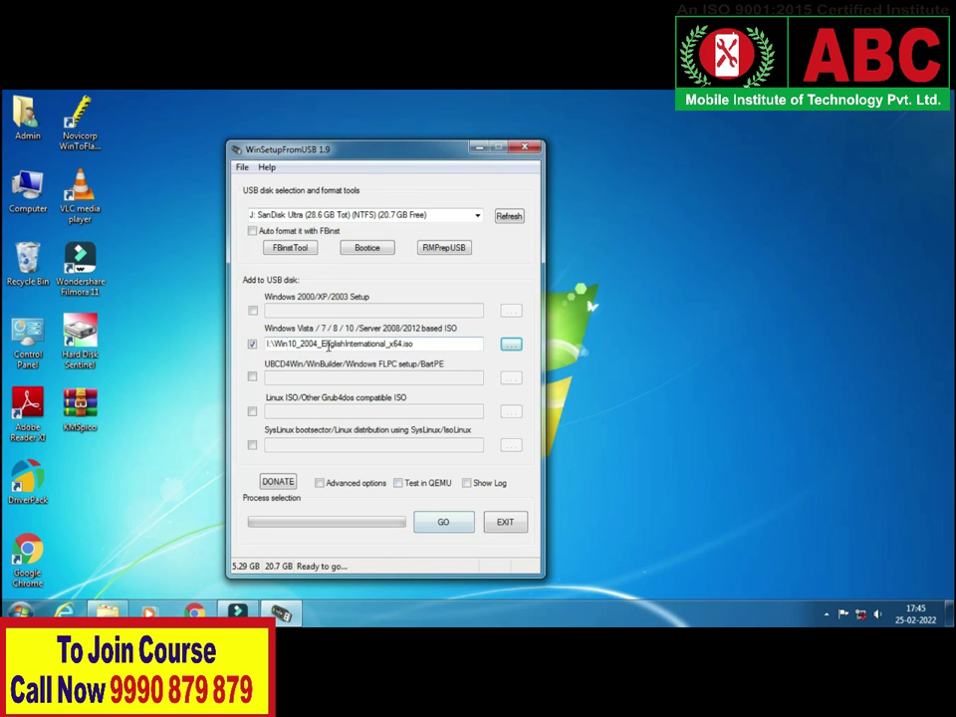
Write the Windows 10 image to the USB disk with a custom setup folder name and the boot menu name "windows 10"
{"action": "left_click", "coordinate": [448, 520]}
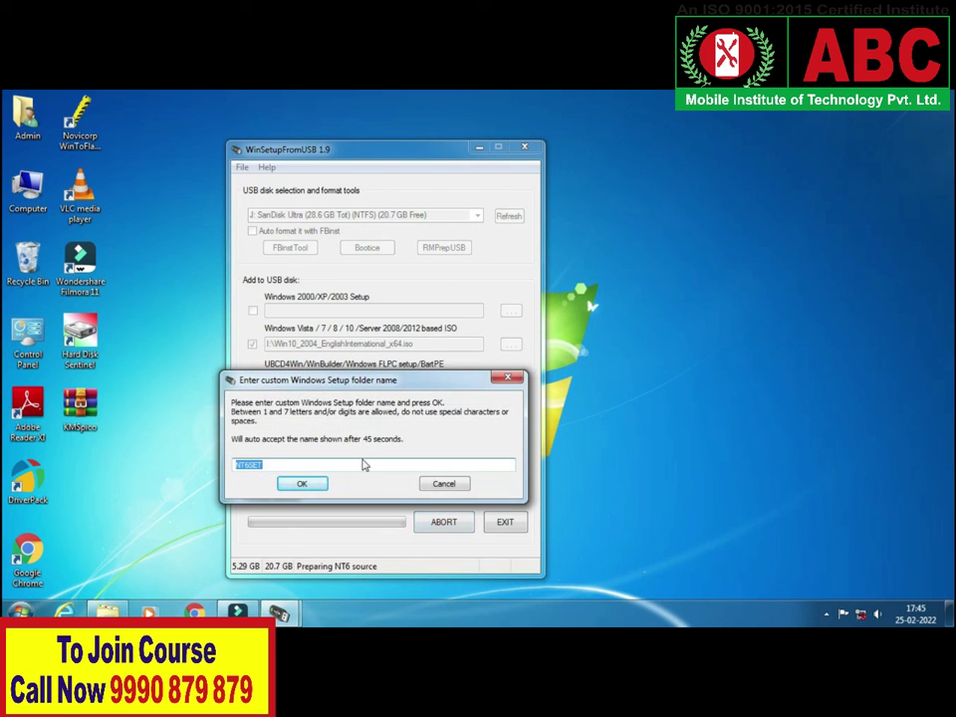
{"action": "type", "text": "w"}
{"action": "type", "text": "w"}
{"action": "left_click", "coordinate": [302, 482]}
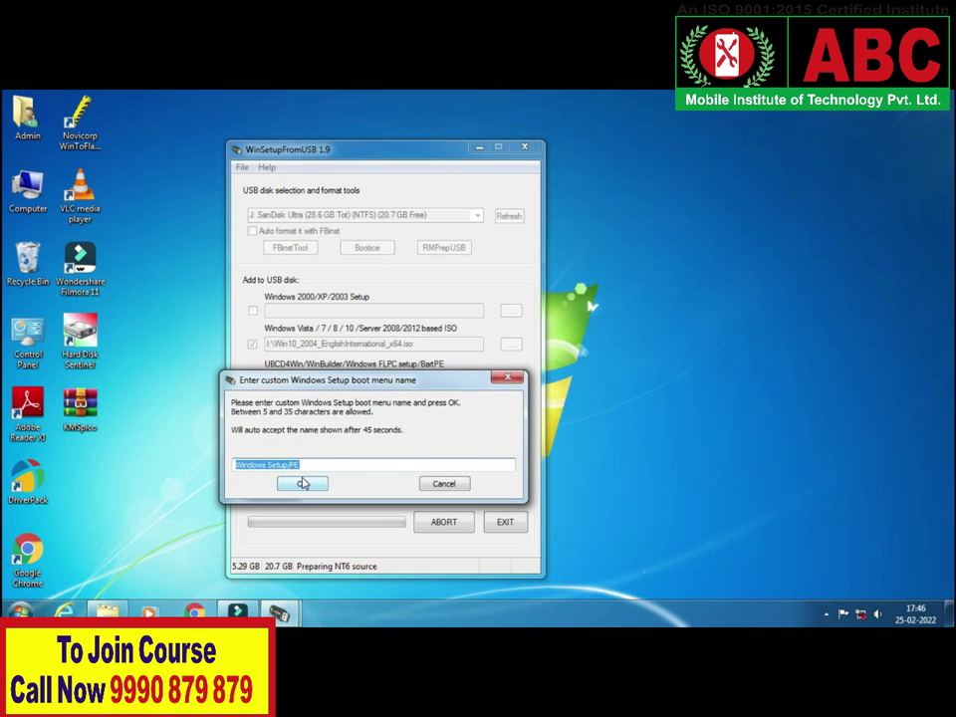
{"action": "type", "text": "wind"}
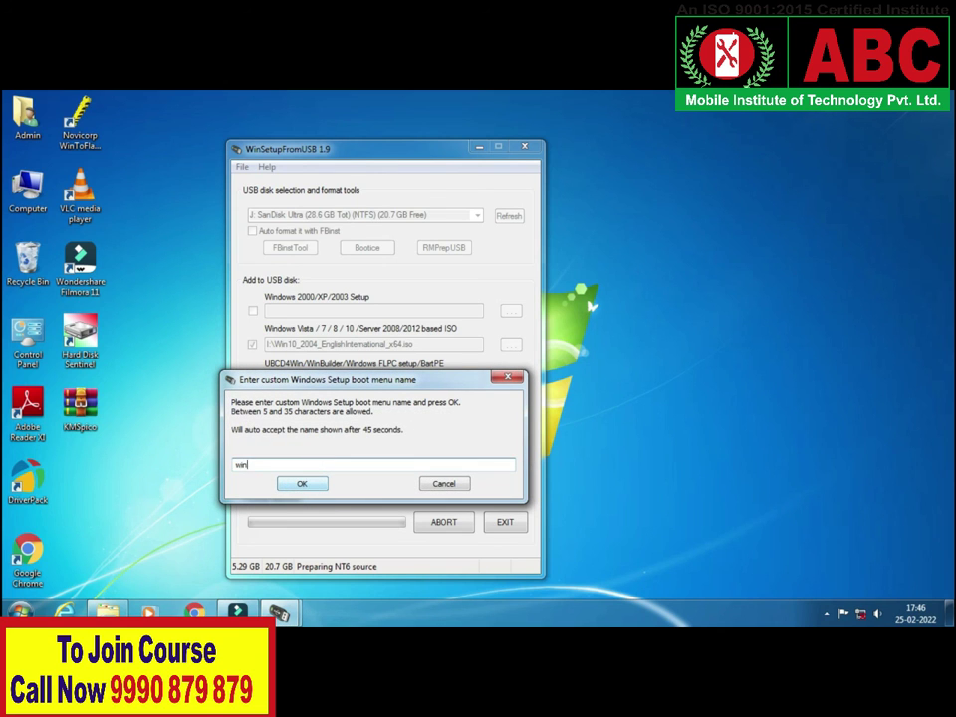
{"action": "type", "text": "ows 10"}
{"action": "left_click", "coordinate": [307, 485]}
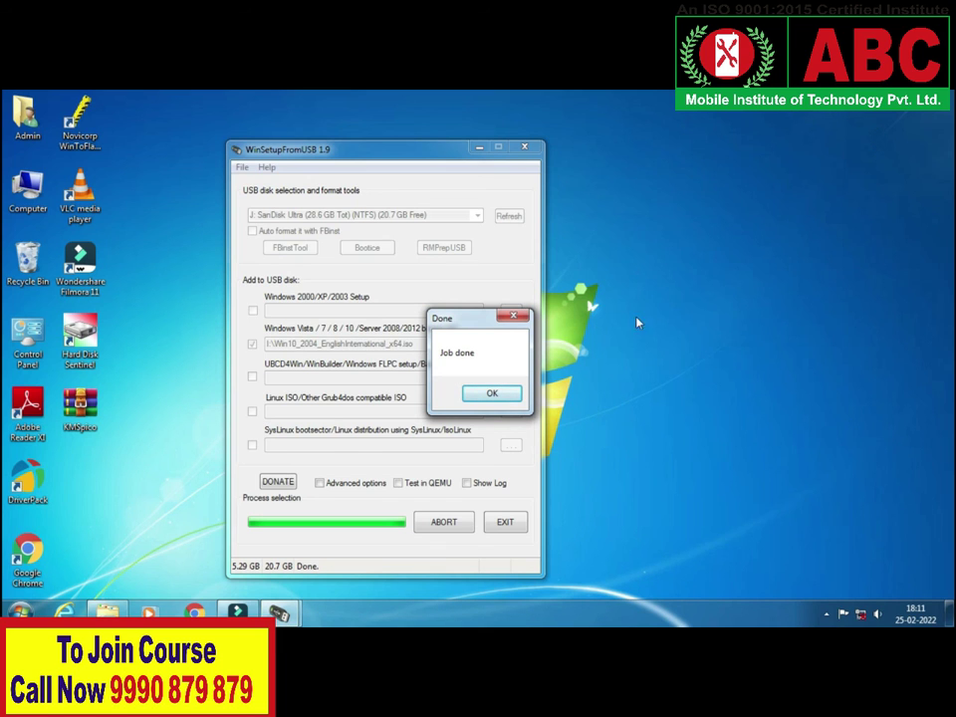
{"action": "left_click", "coordinate": [492, 394]}
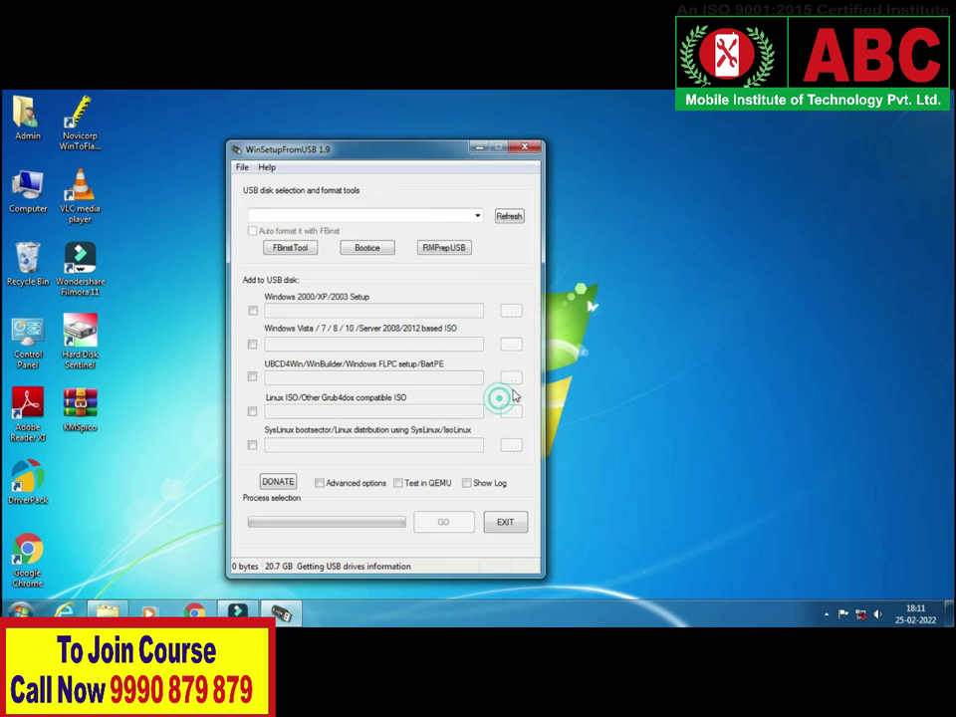